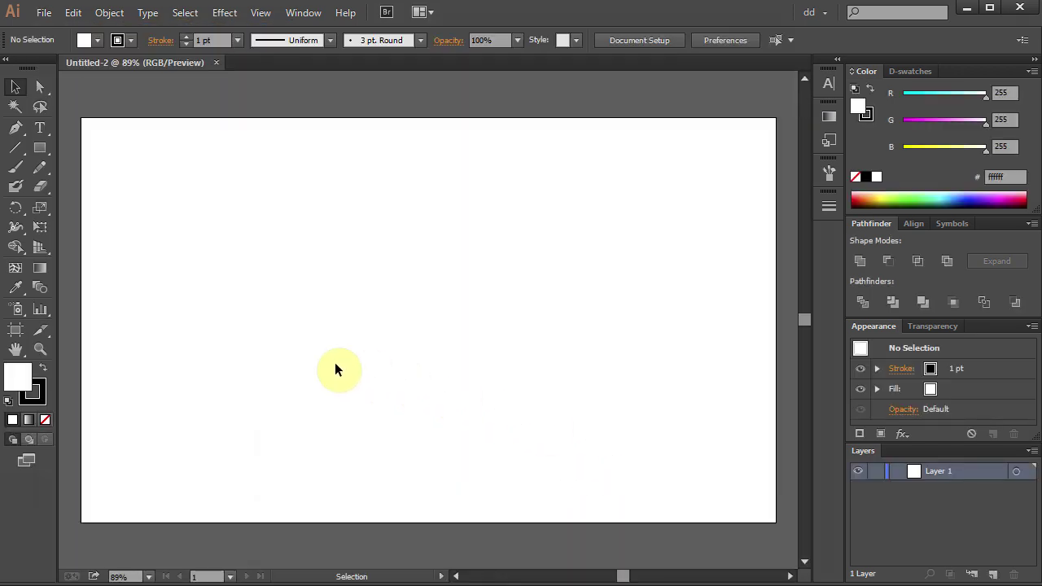
Set the fill to None and make the stroke a dark green swatch
click(44, 419)
click(37, 398)
click(921, 71)
click(891, 122)
Draw a straight vertical line down the artboard with the Line Segment tool and start raising its stroke weight
drag(18, 149, 51, 148)
key(shift)
drag(416, 130, 423, 510)
click(187, 38)
Bring the green line's stroke weight up to 4 pt and select the Width Tool
click(187, 37)
click(187, 37)
drag(17, 231, 104, 225)
Widen the line into the top two tree tiers, pinching it narrow below each
click(416, 189)
drag(416, 189, 448, 193)
mouse_move(415, 199)
mouse_down()
mouse_move(426, 197)
mouse_move(418, 204)
mouse_up()
drag(415, 263, 484, 261)
drag(416, 263, 418, 265)
Add a third tier and the large bottom tier, then pinch the trunk and flare its base
drag(420, 333, 513, 332)
drag(416, 337, 422, 337)
drag(419, 417, 552, 413)
drag(419, 425, 425, 423)
drag(419, 511, 434, 514)
Zoom in on the treetop and narrow the top tier to about 34 px, lowering its widest point
key(z)
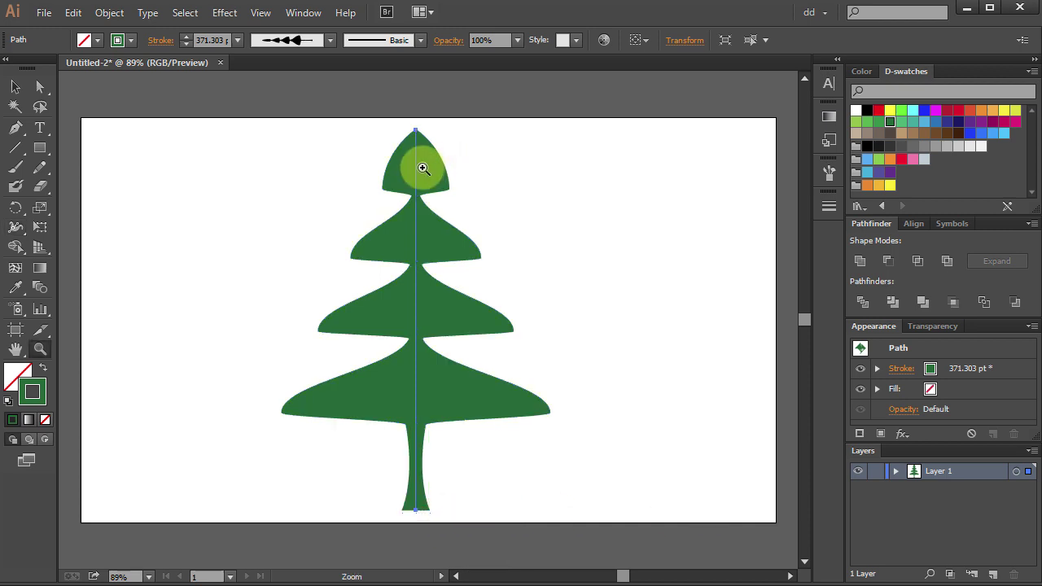
click(421, 166)
click(412, 344)
click(450, 331)
key(shift+w)
drag(419, 247, 453, 247)
mouse_move(420, 248)
mouse_down()
mouse_move(428, 228)
mouse_move(425, 294)
mouse_move(425, 234)
mouse_up()
mouse_move(458, 235)
mouse_down()
mouse_move(447, 236)
mouse_move(456, 240)
mouse_up()
Fit the artboard with Ctrl+0, select the tree path, and open the Object menu
key(ctrl+0)
scroll(611, 332, down, 4)
key(ctrl+0)
click(15, 87)
click(110, 13)
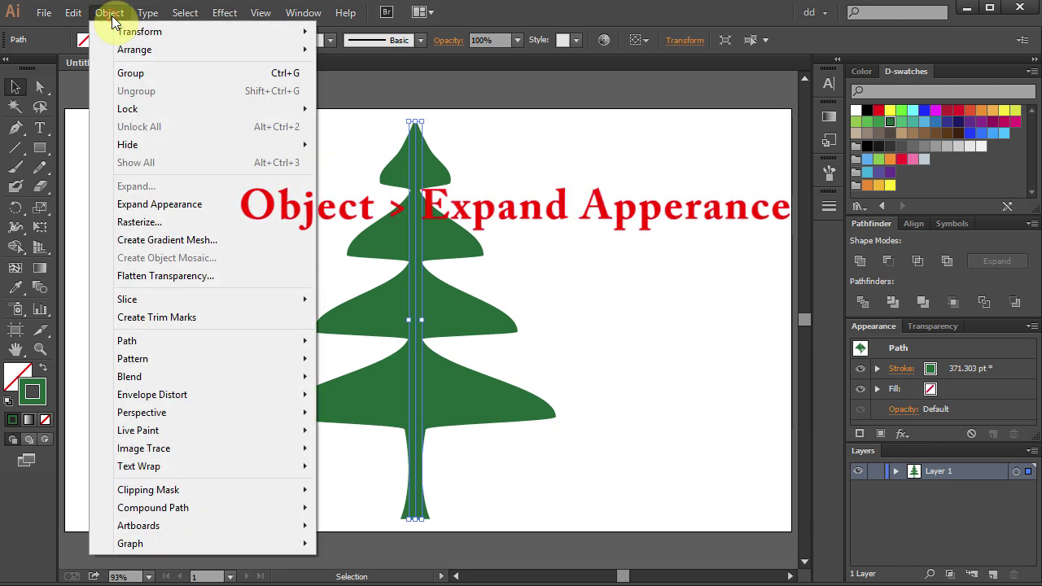